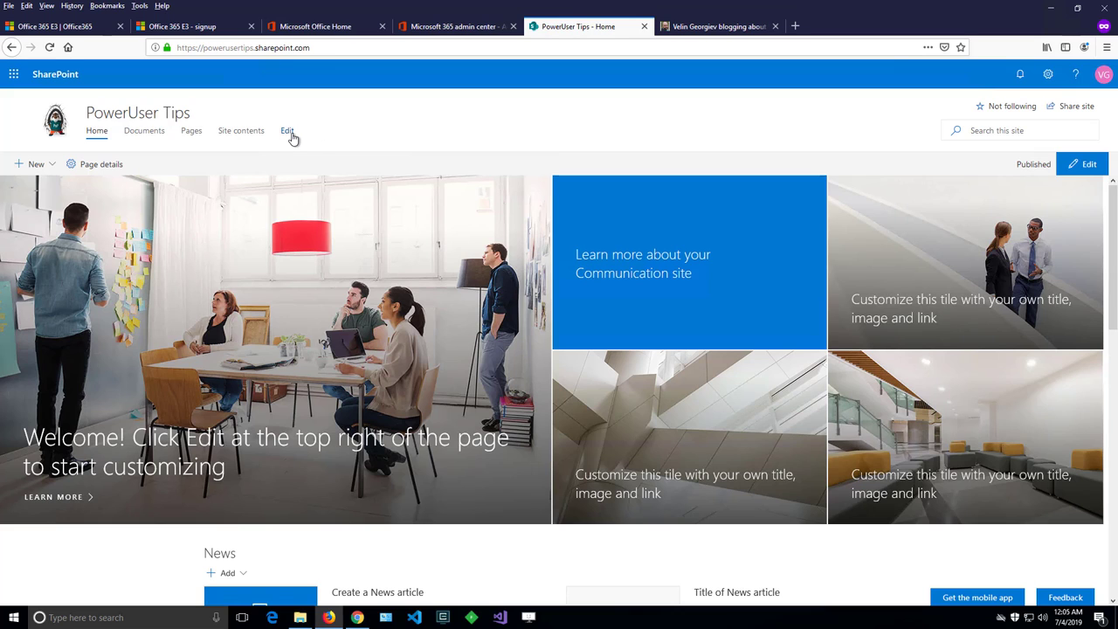
# Step: Start editing the site navigation and review the Home and Pages link settings without changing them
pyautogui.click(293, 137)
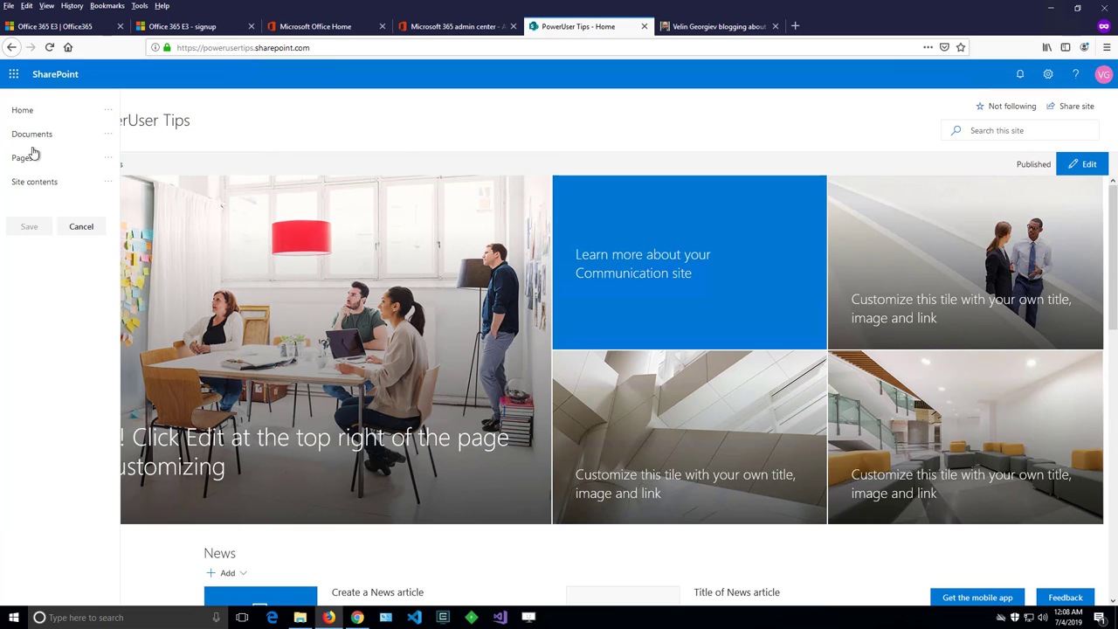
pyautogui.click(109, 111)
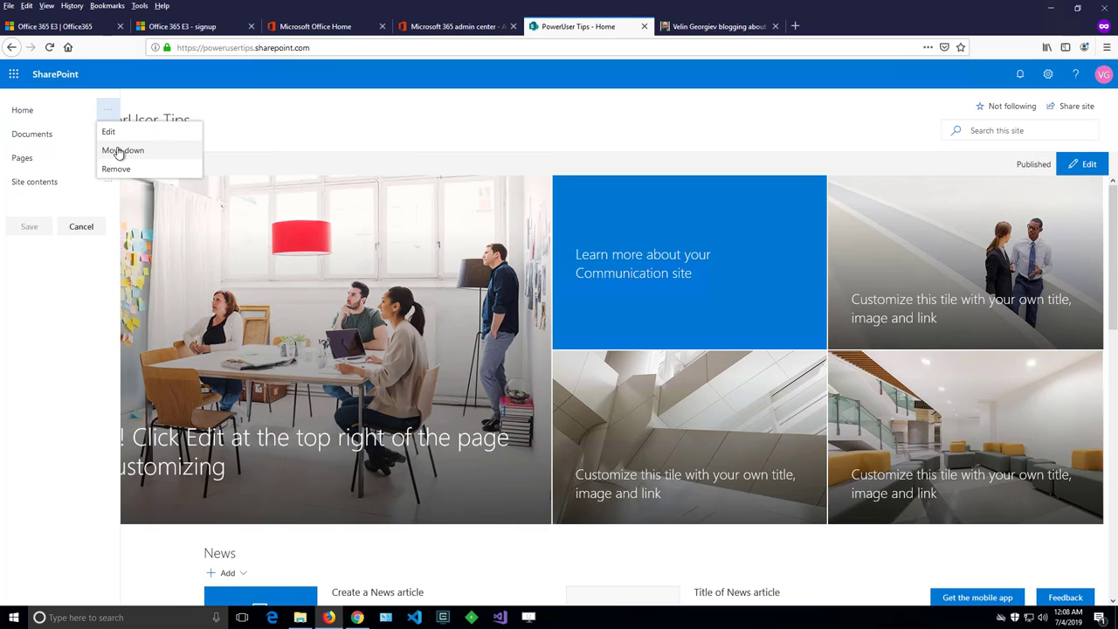
pyautogui.click(56, 161)
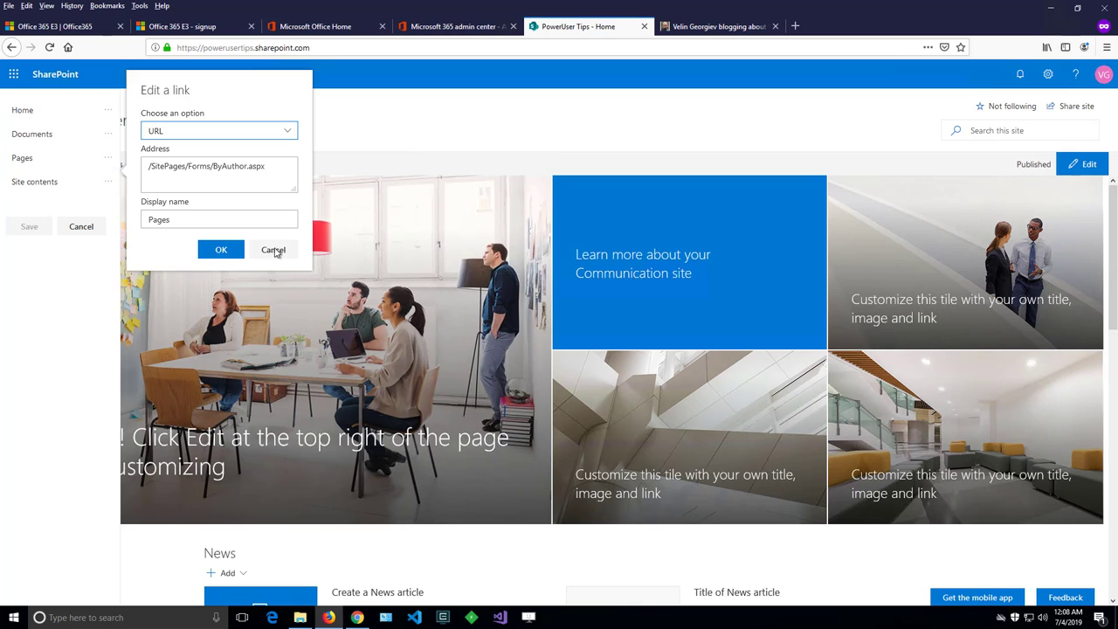
pyautogui.click(274, 250)
# Step: Move Site contents above Pages in the navigation list
pyautogui.click(107, 163)
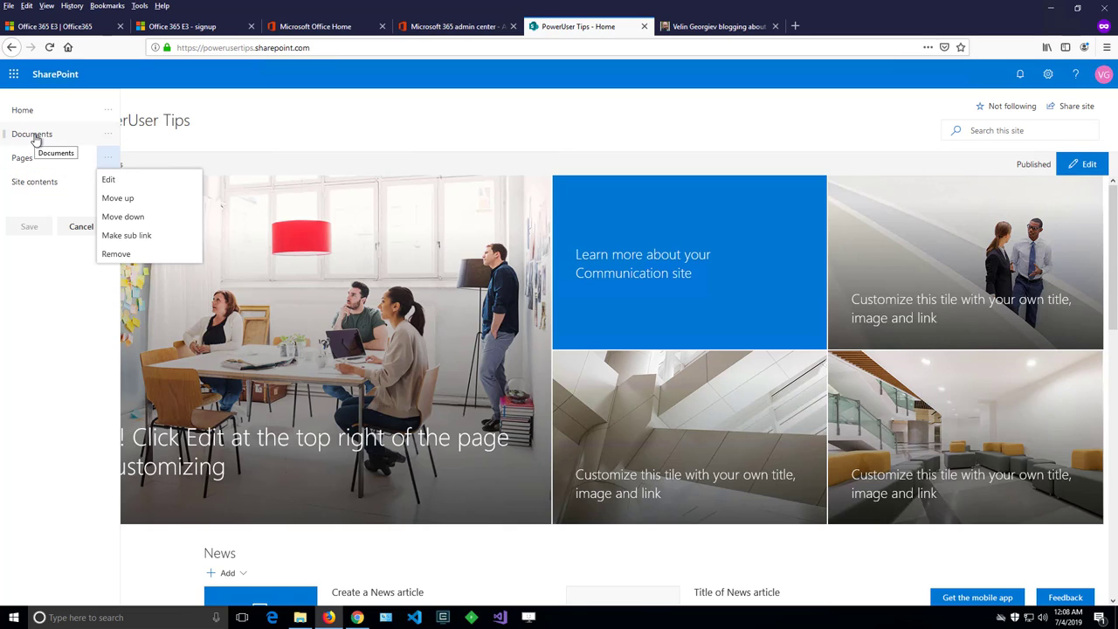
pyautogui.click(33, 194)
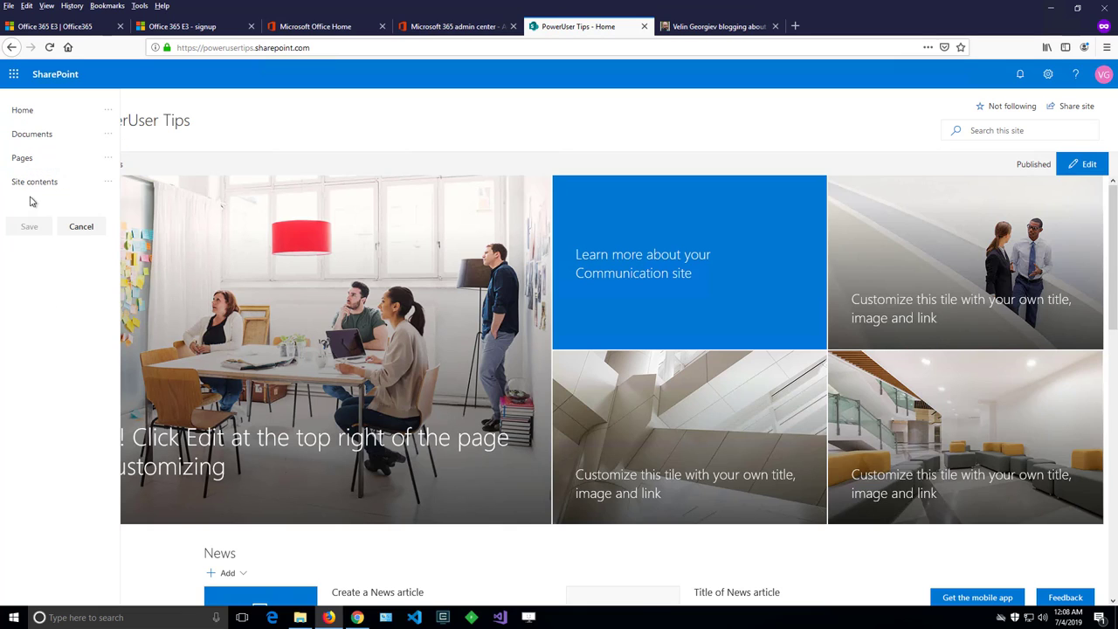
pyautogui.moveTo(13, 182); pyautogui.dragTo(60, 148)
# Step: Add a blog link named for its owner, with the pasted URL, below Documents, then save
pyautogui.click(60, 146)
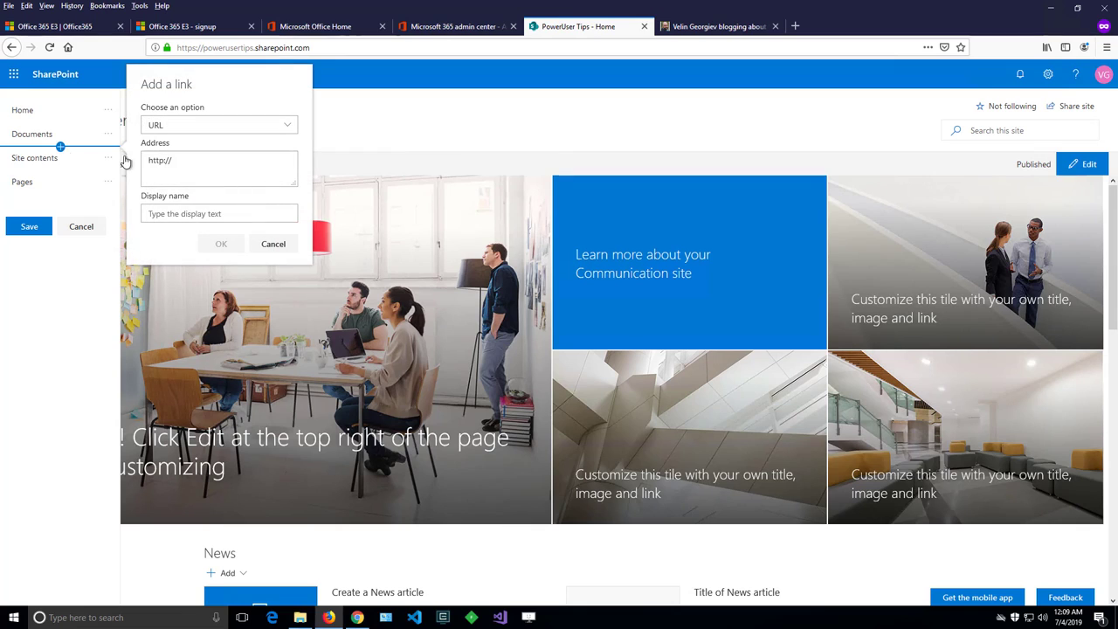
pyautogui.moveTo(227, 155); pyautogui.dragTo(105, 153)
pyautogui.write('https://blog.velingeorgiev.com/')
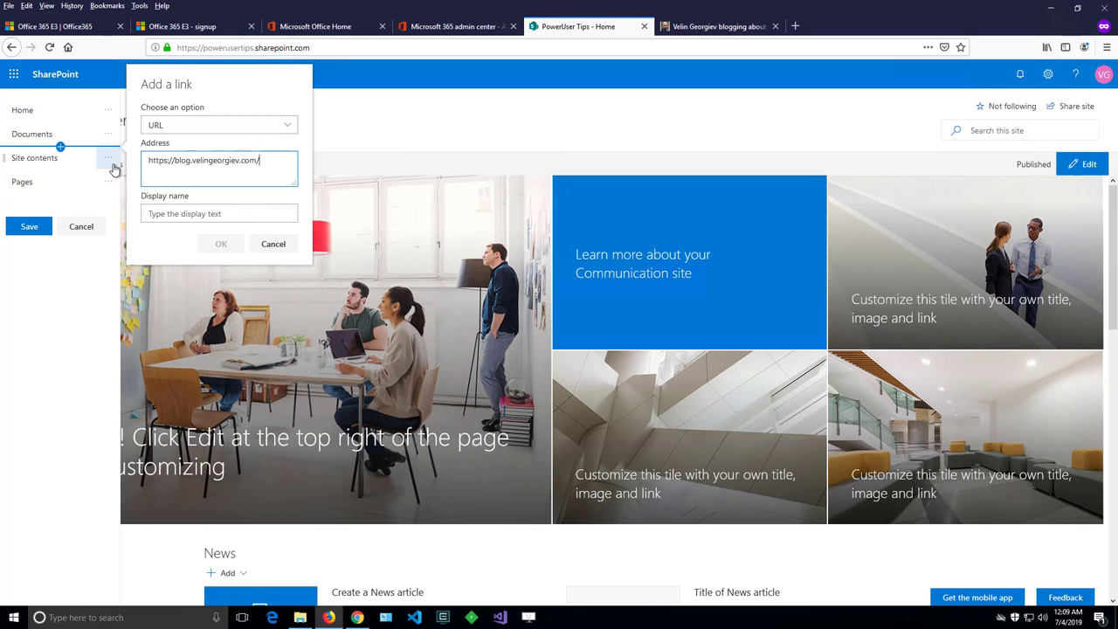
pyautogui.click(185, 213)
pyautogui.write('V')
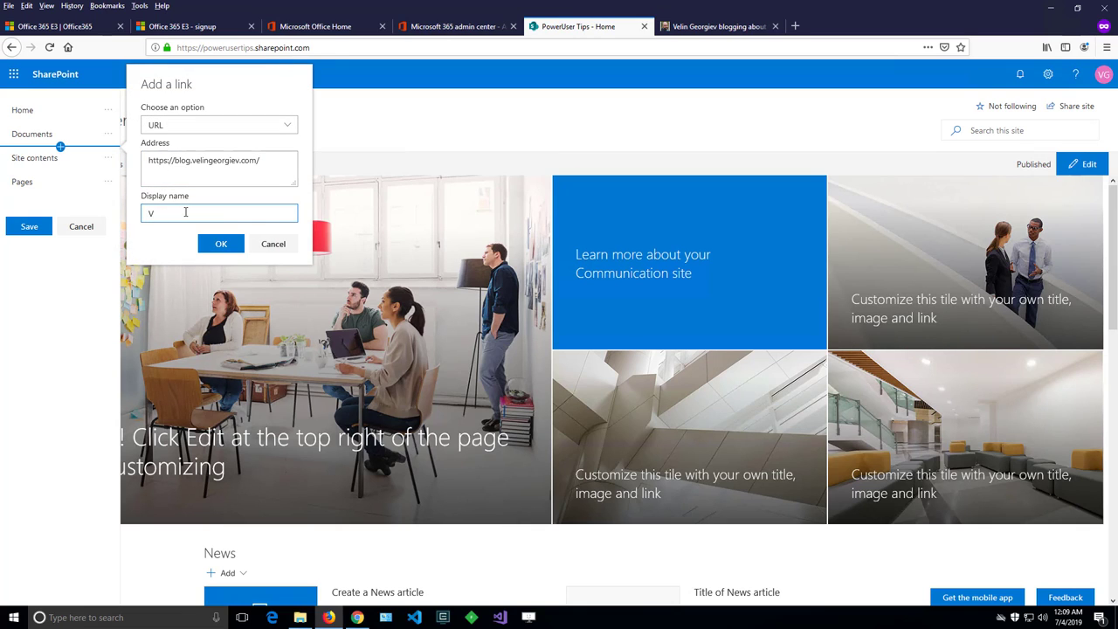
pyautogui.write("elin's Blog")
pyautogui.click(220, 245)
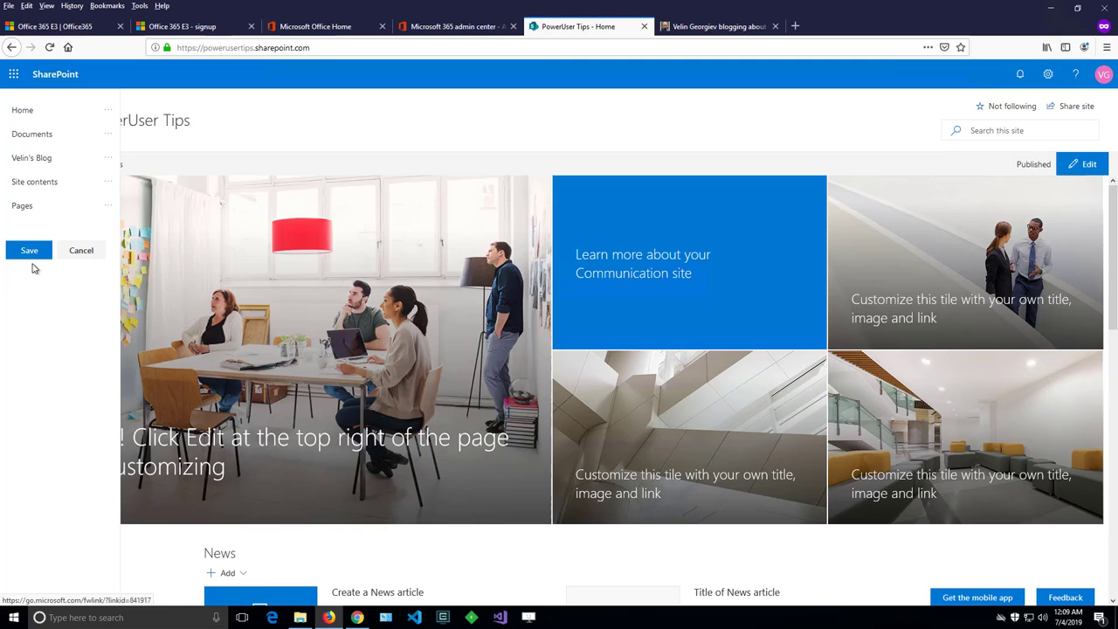
pyautogui.click(30, 250)
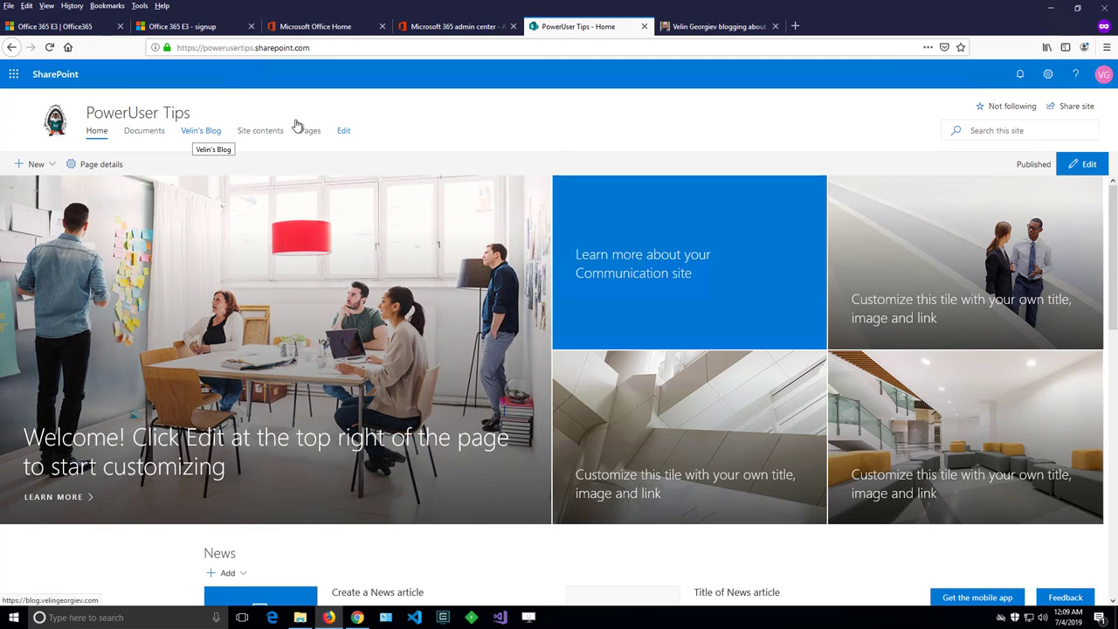
# Step: Insert a Header entry with display name 'Blogs' directly below Documents
pyautogui.click(344, 132)
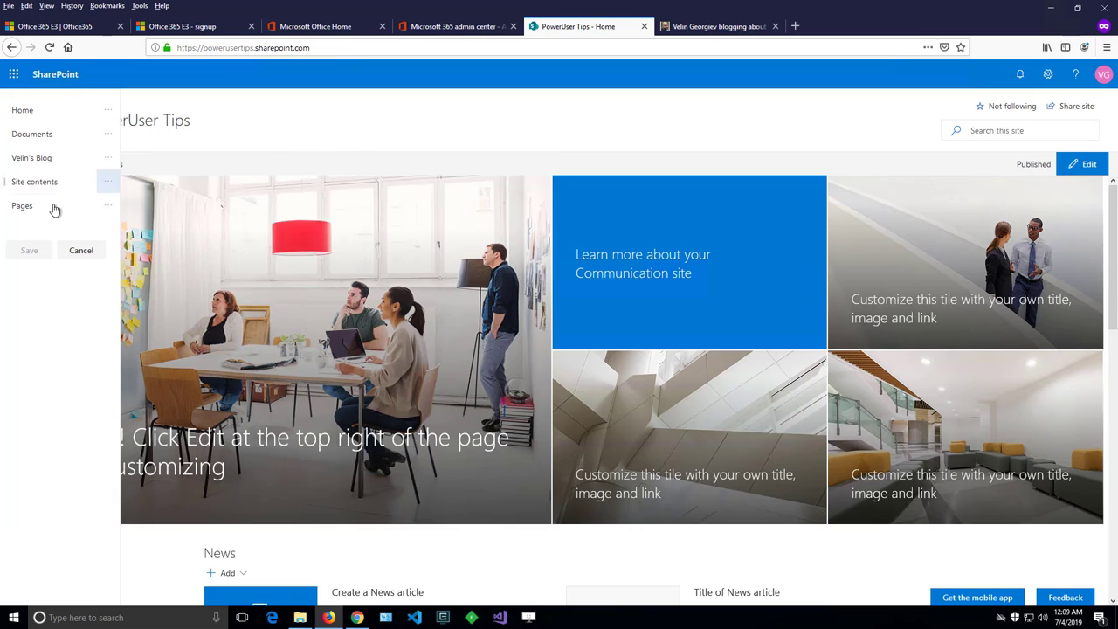
pyautogui.moveTo(59, 218)
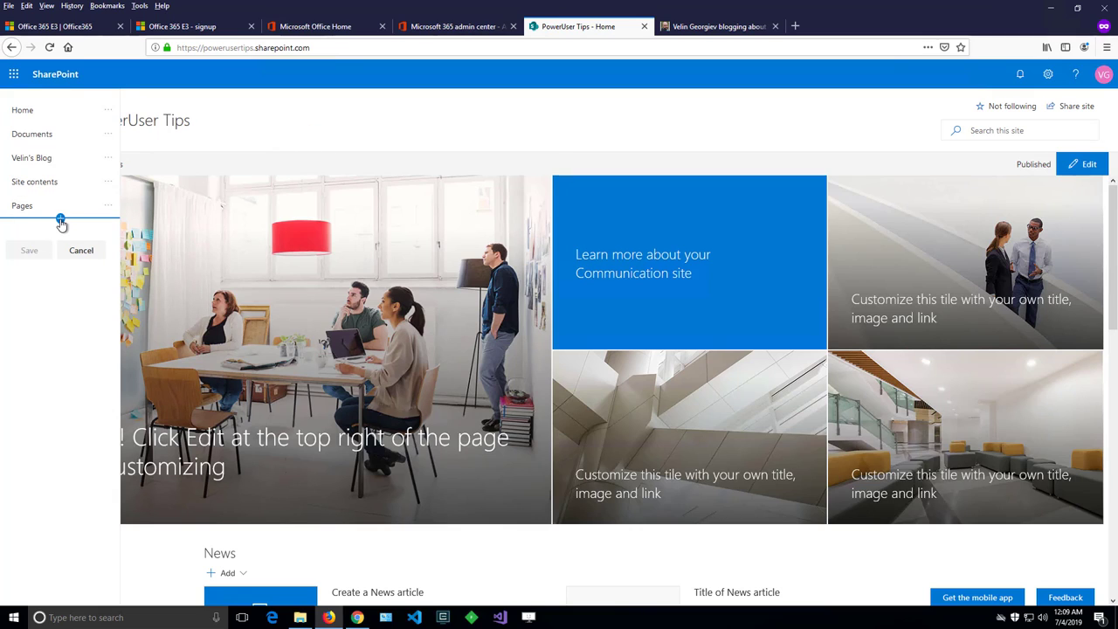
pyautogui.click(61, 146)
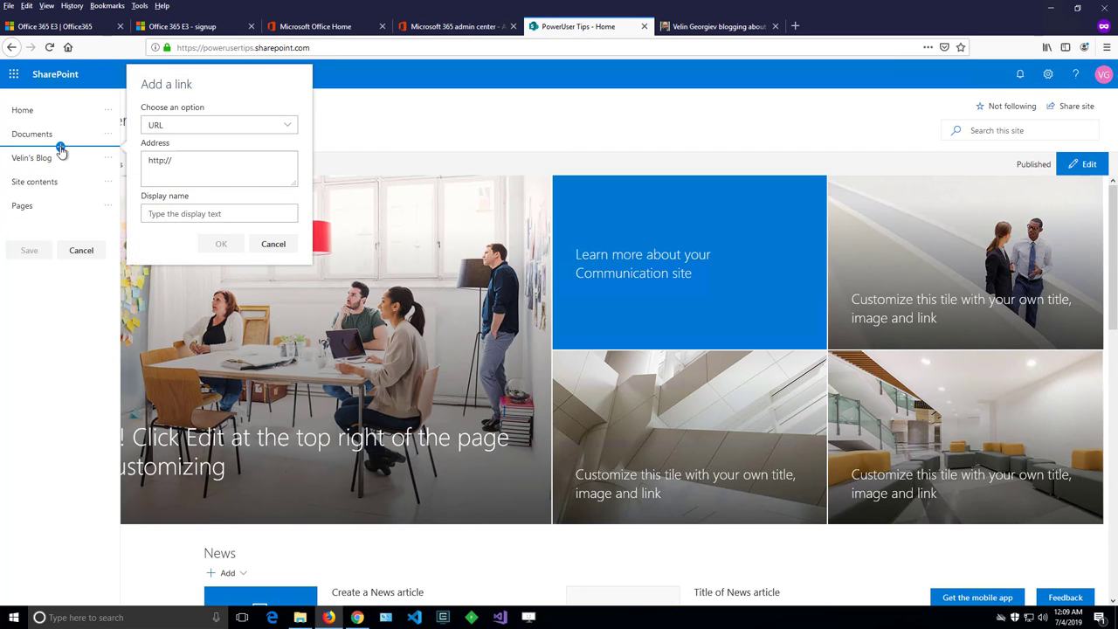
pyautogui.click(201, 131)
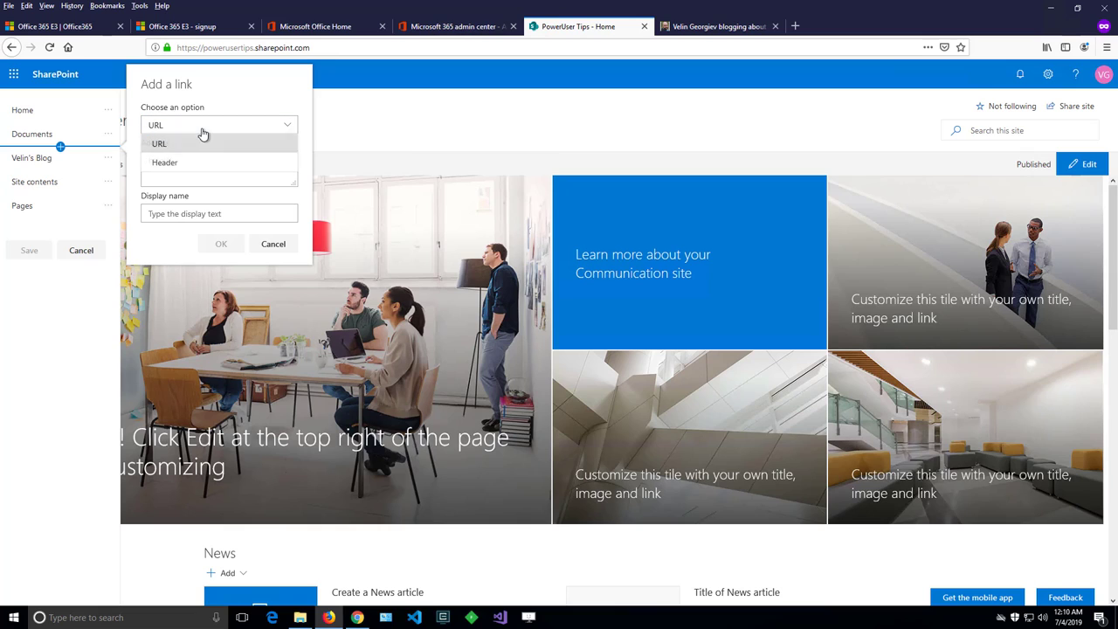
pyautogui.click(166, 165)
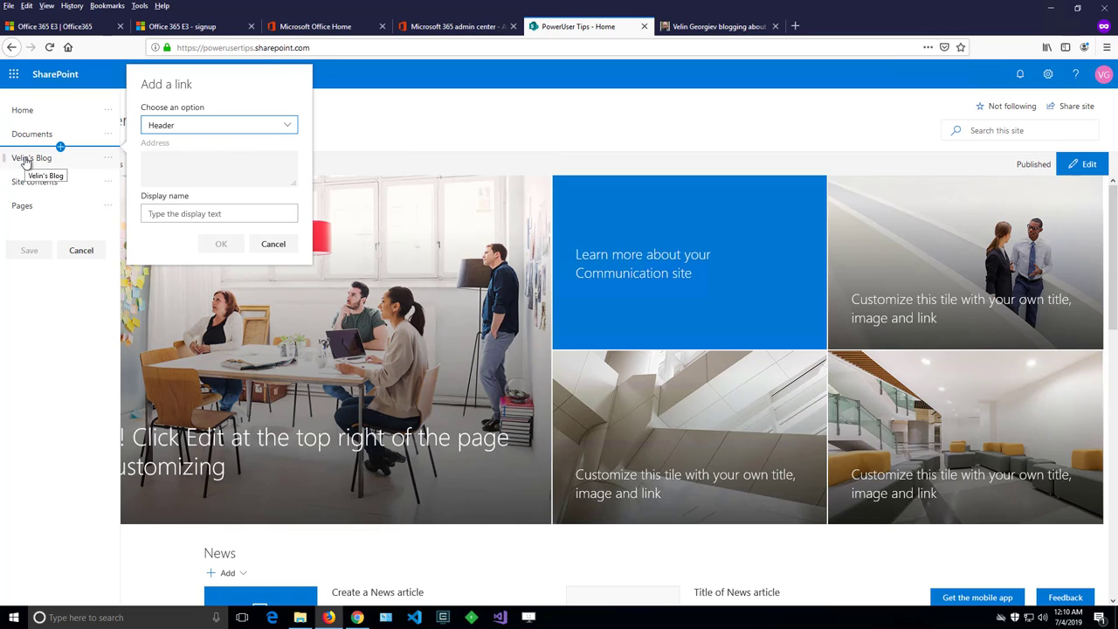
pyautogui.click(151, 214)
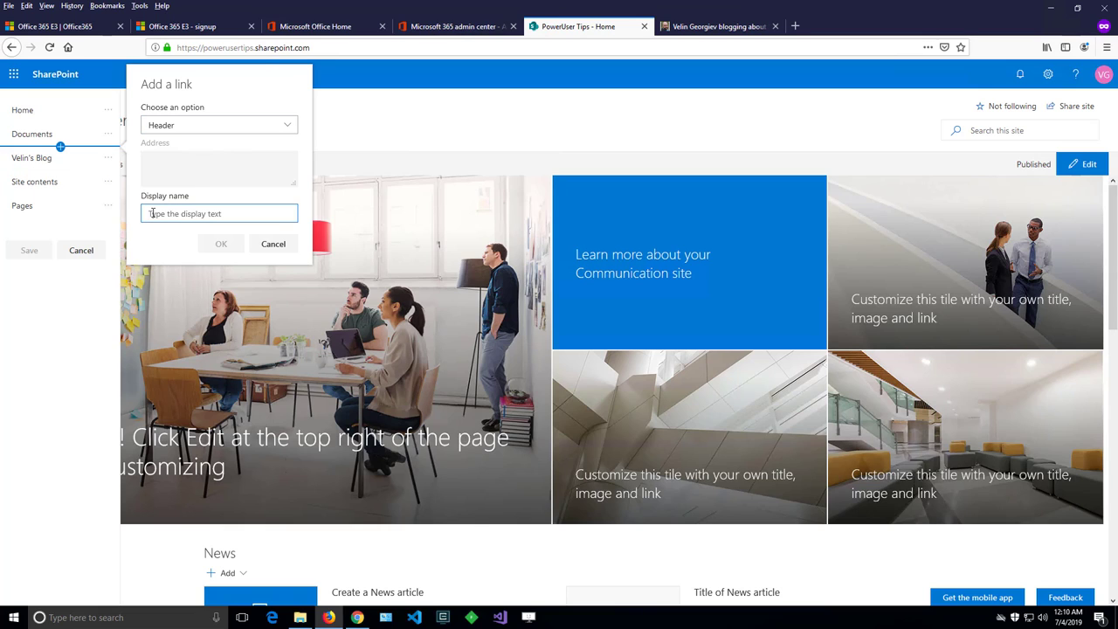
pyautogui.write('Blogs')
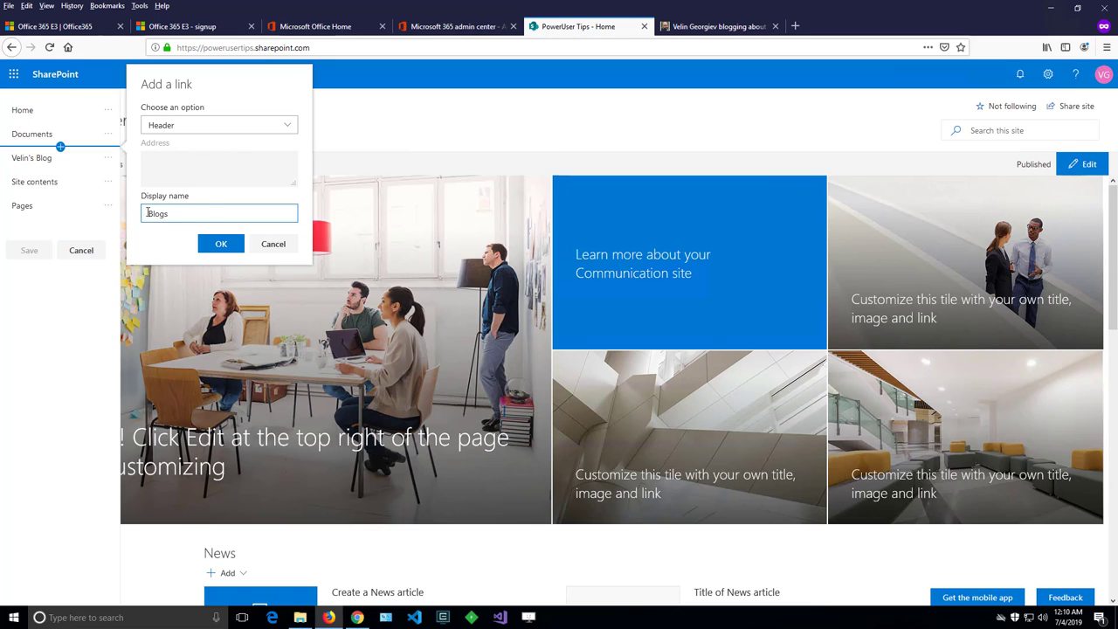
pyautogui.click(220, 243)
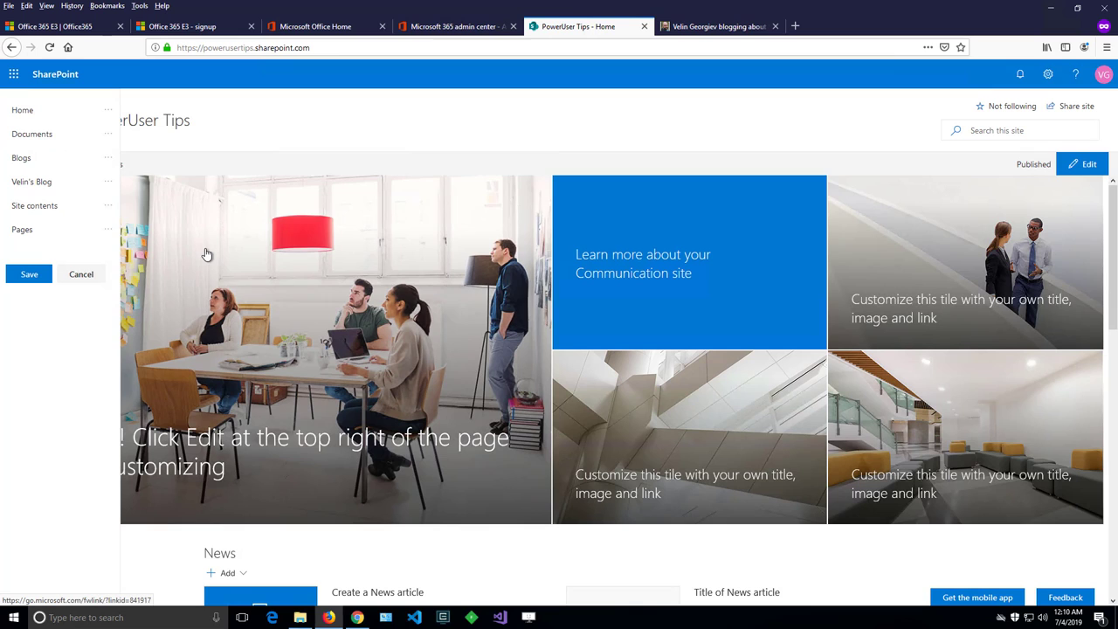
# Step: Make the first blog link a sub link of Blogs and add a second blog sub link with the pasted URL
pyautogui.click(107, 188)
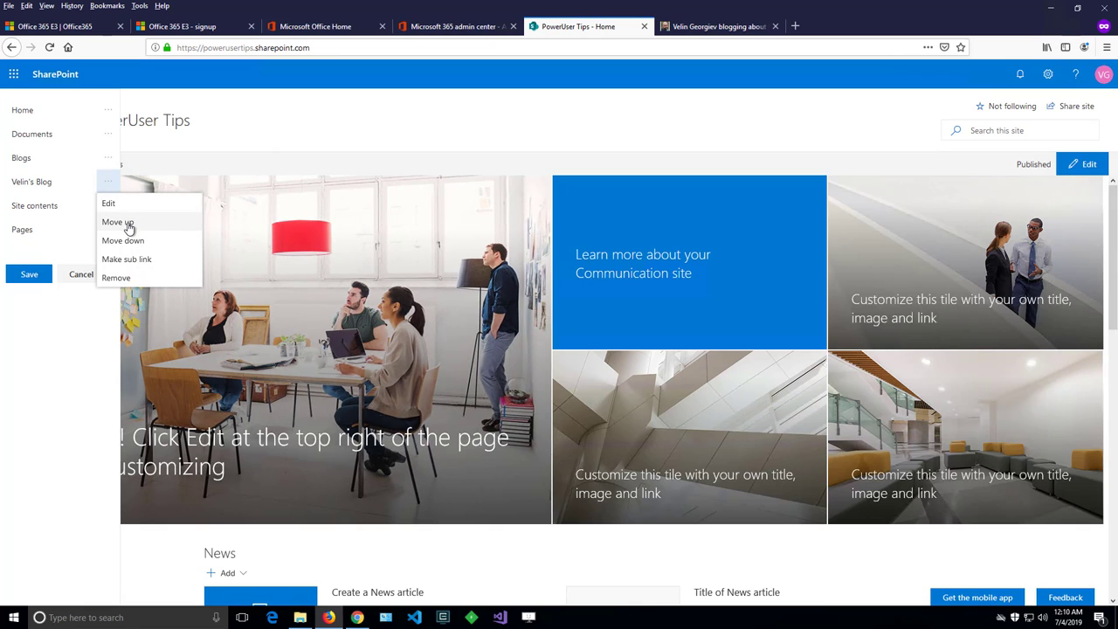
pyautogui.click(127, 259)
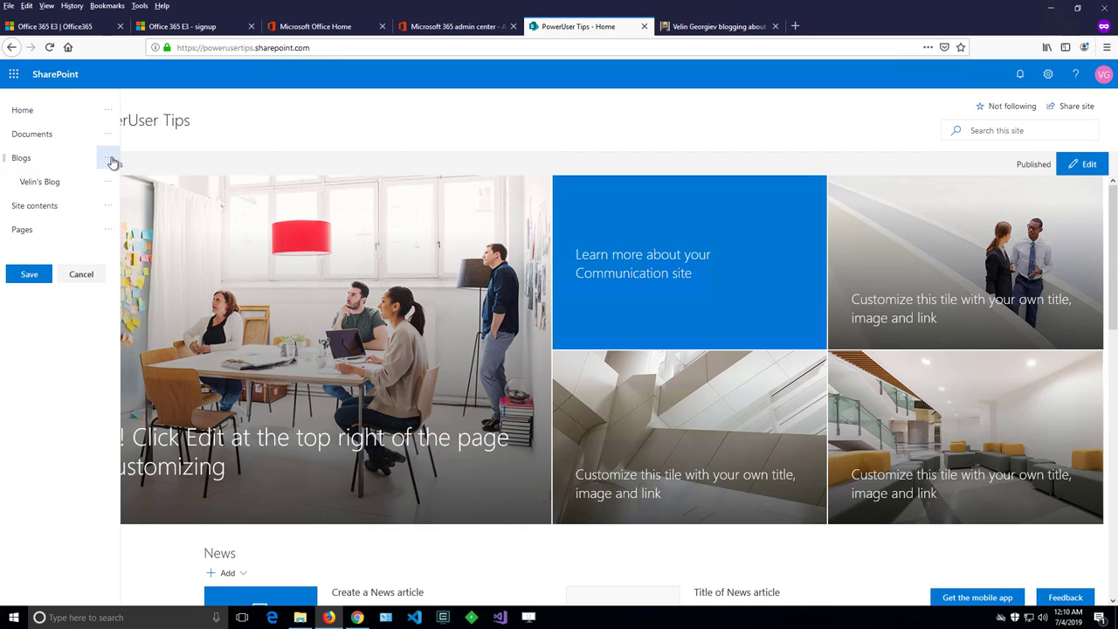
pyautogui.click(64, 195)
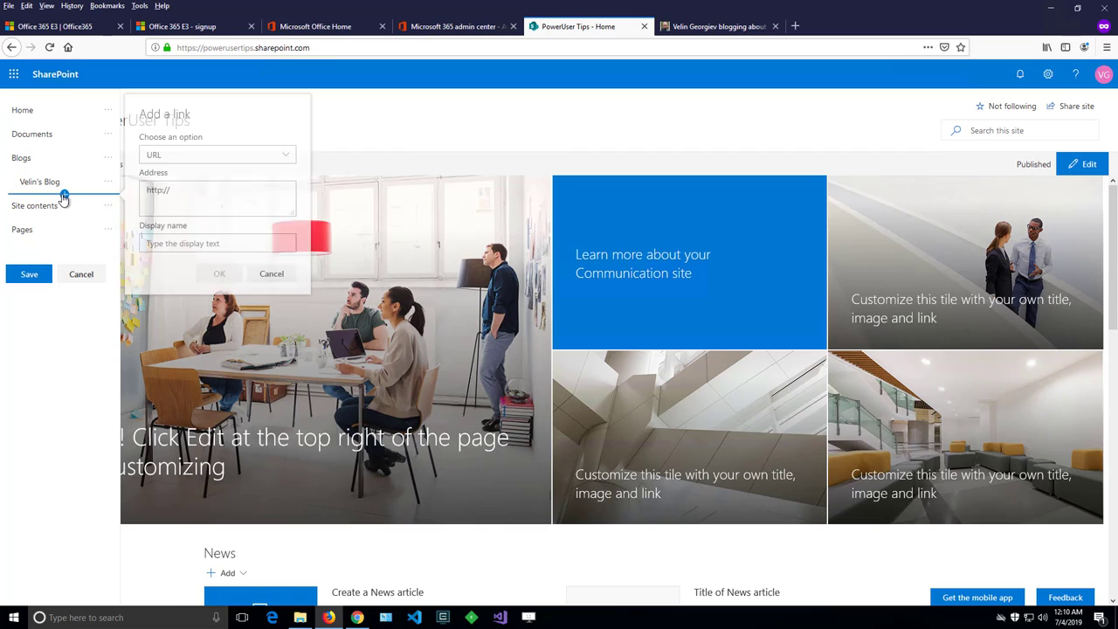
pyautogui.click(201, 192)
pyautogui.hotkey('ctrl', 'a')
pyautogui.write('https://blog.velingeorgiev.com/')
pyautogui.click(183, 241)
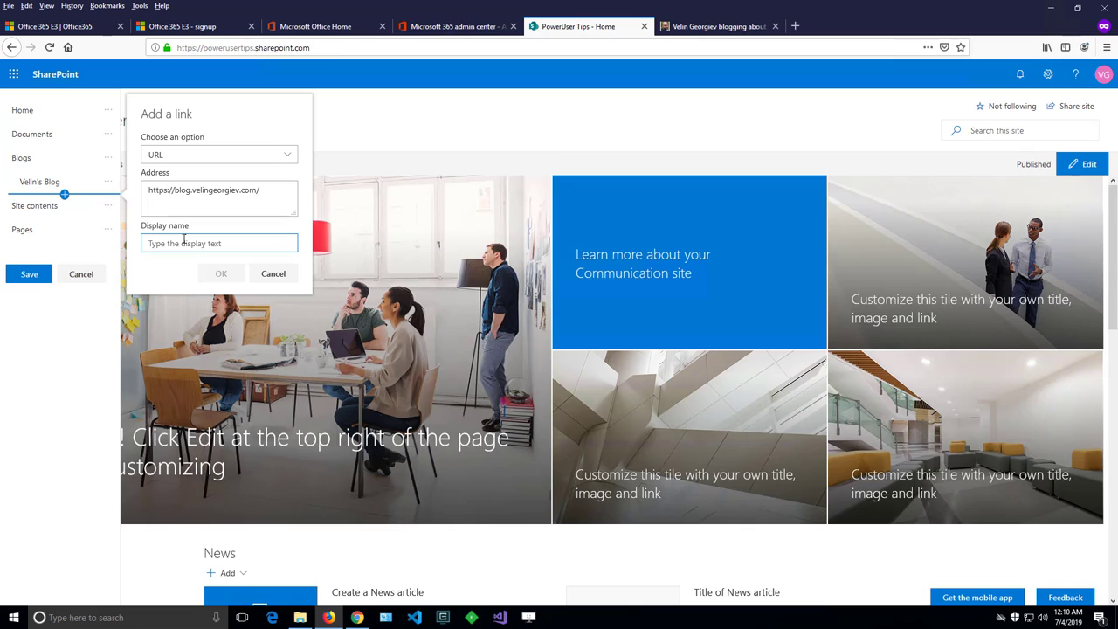
pyautogui.write("Fiona's blog")
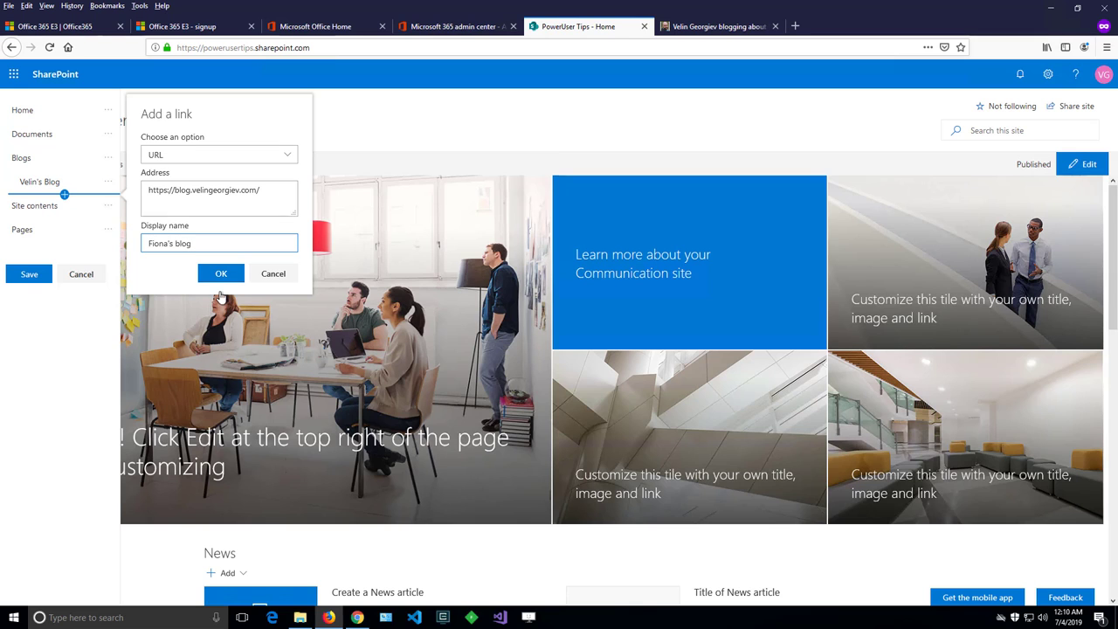
pyautogui.click(221, 274)
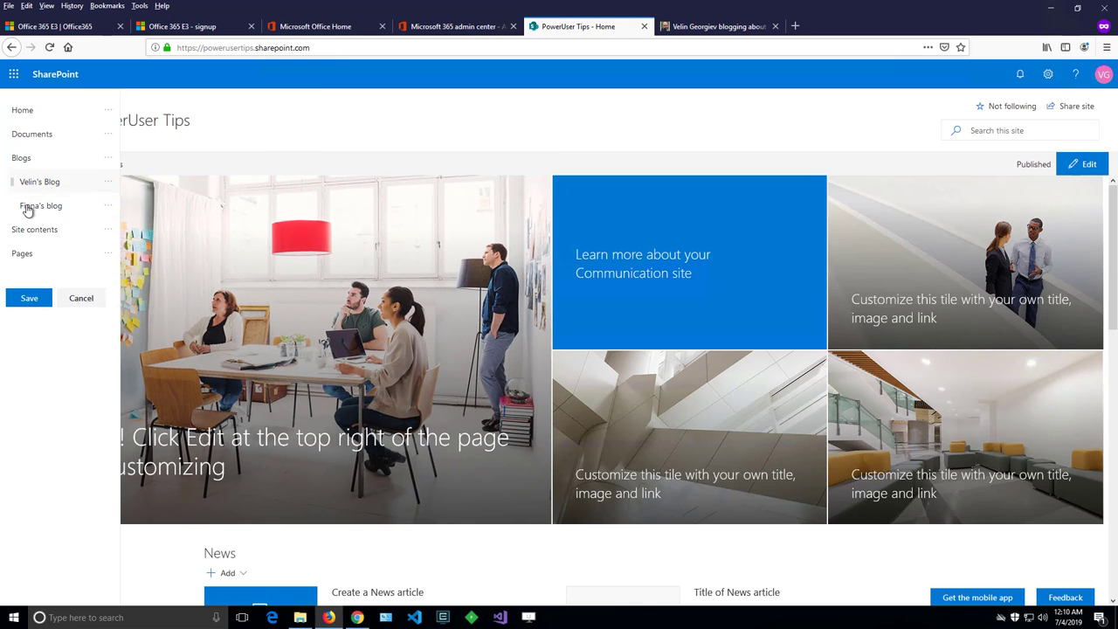
# Step: Save the navigation and check that the Blogs dropdown lists both blog links
pyautogui.click(33, 298)
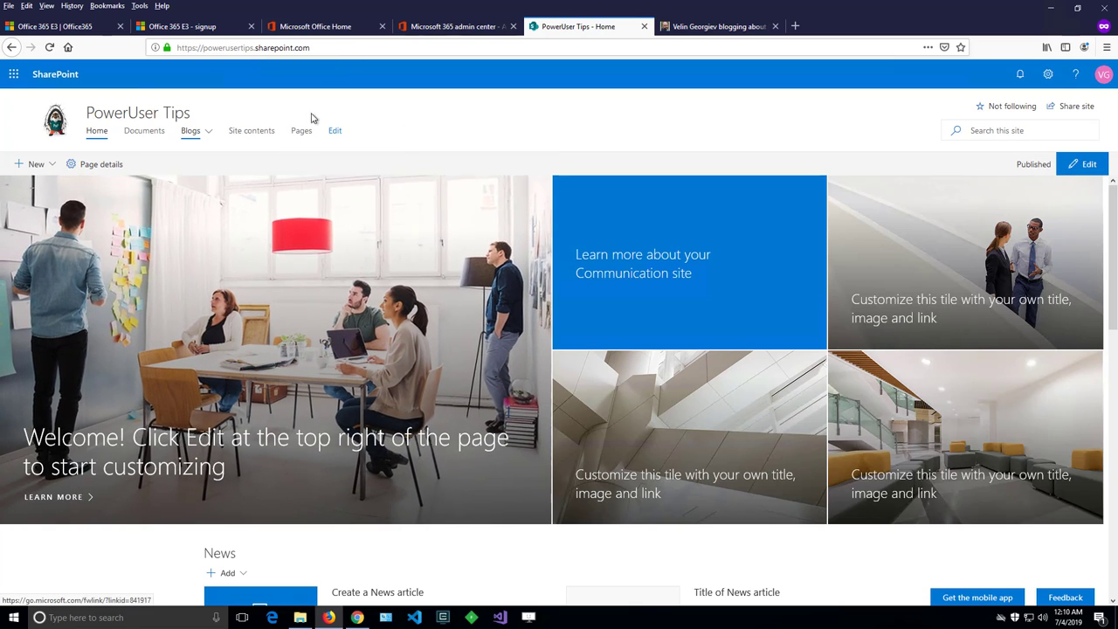
pyautogui.click(209, 137)
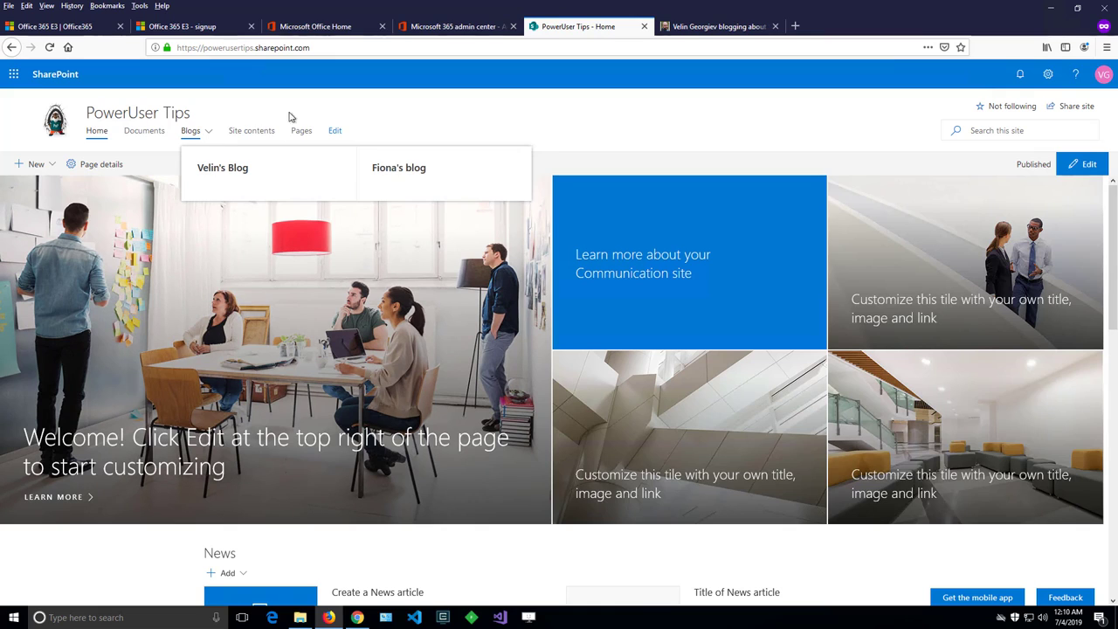
pyautogui.click(210, 139)
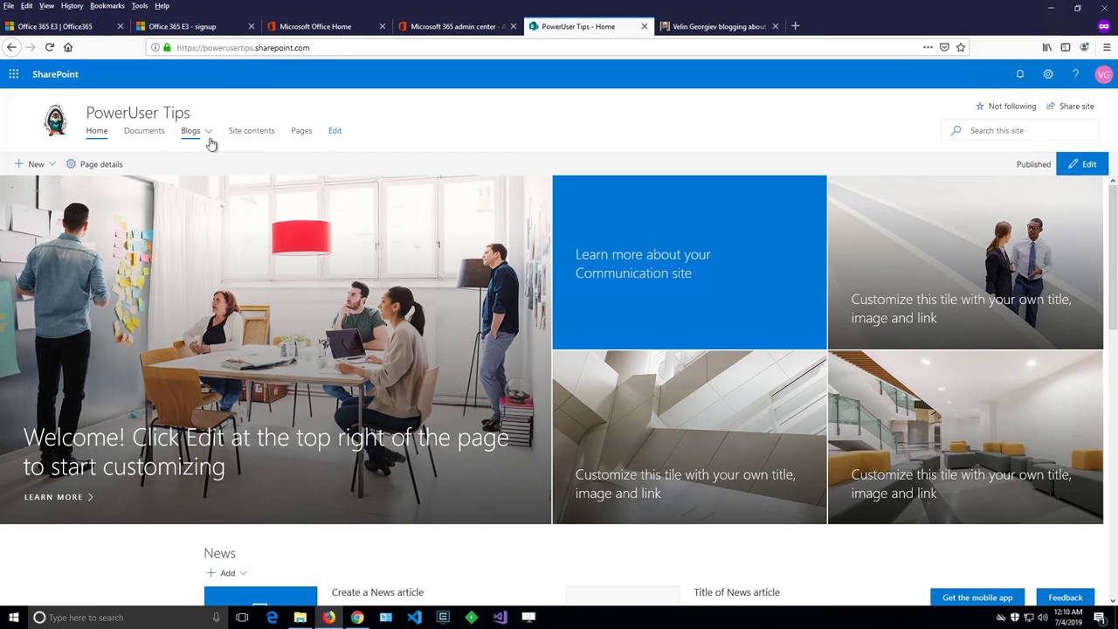
pyautogui.click(186, 131)
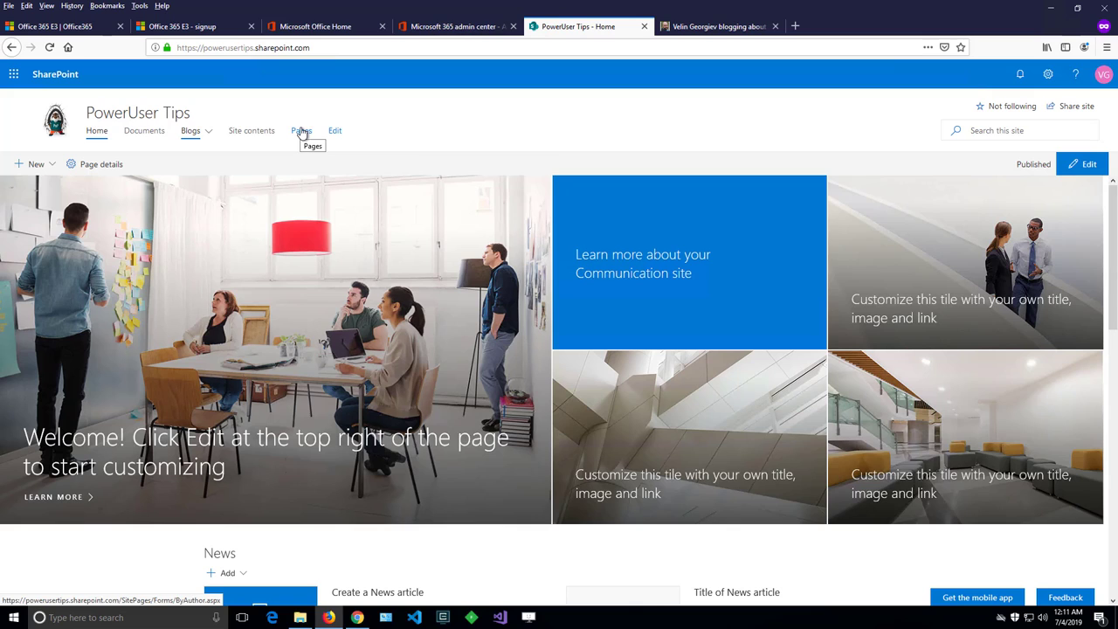
pyautogui.moveTo(211, 137)
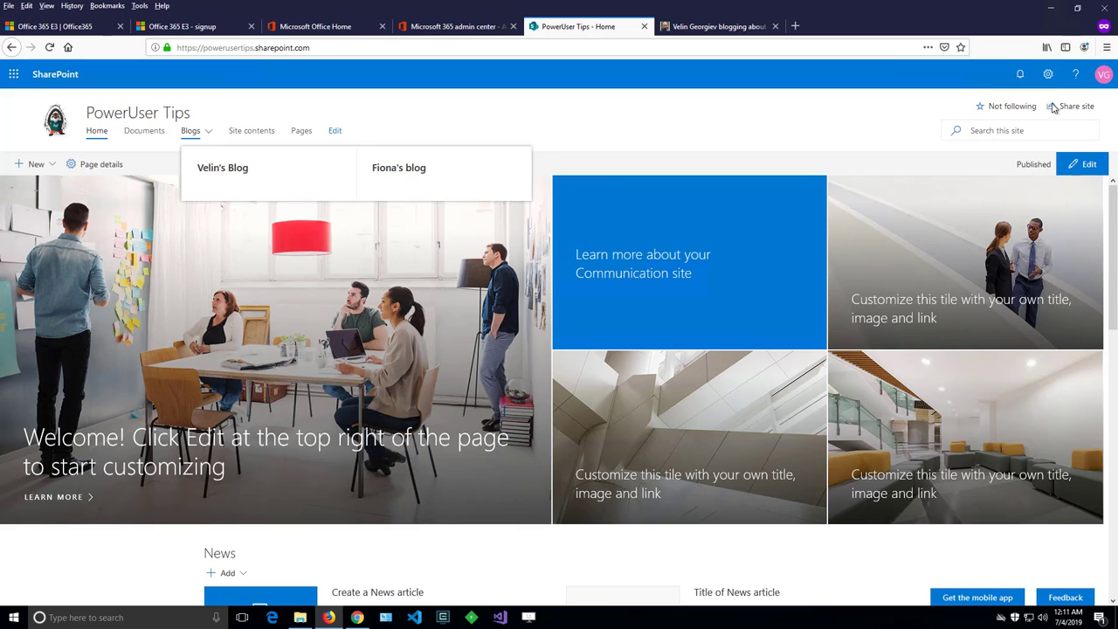
# Step: Open Settings > Change the look > Navigation to see the Mega menu style option
pyautogui.click(1048, 77)
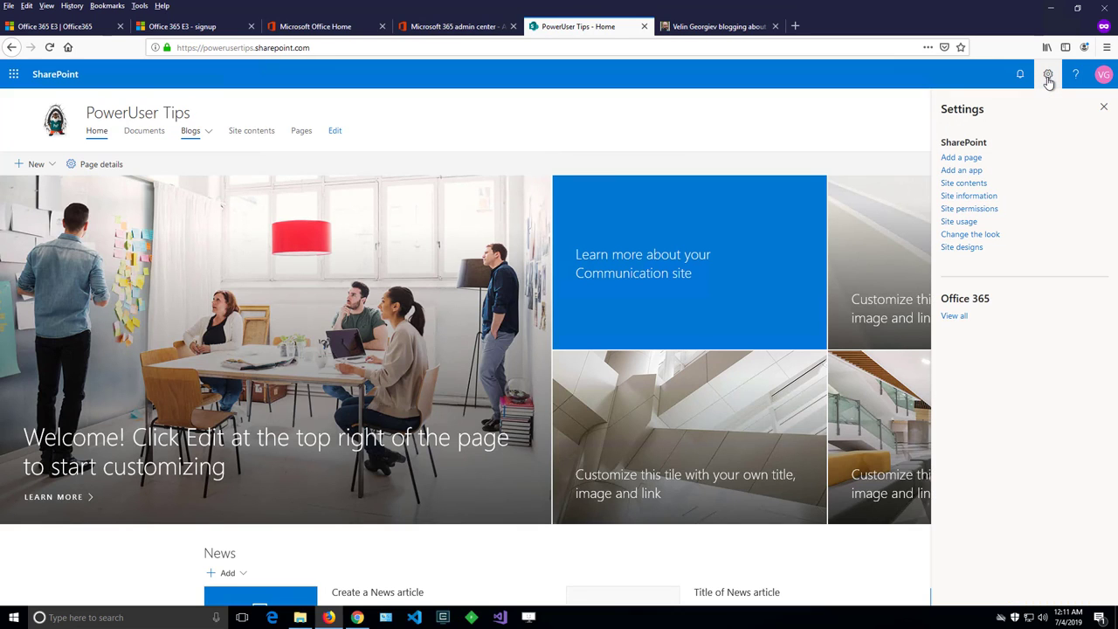
pyautogui.click(990, 237)
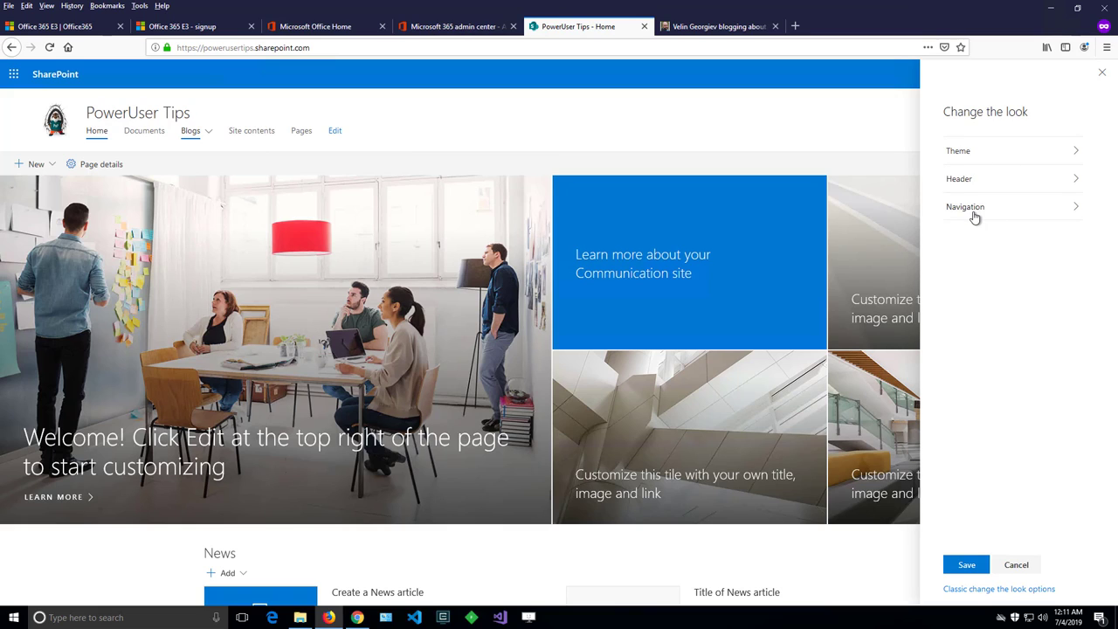
pyautogui.click(976, 210)
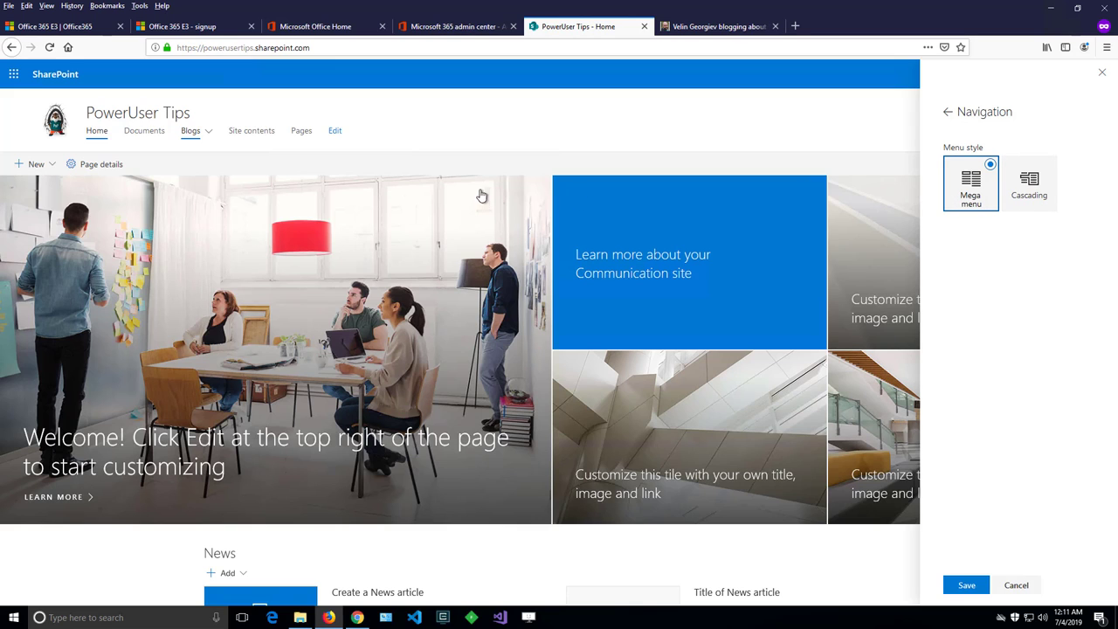
pyautogui.click(209, 136)
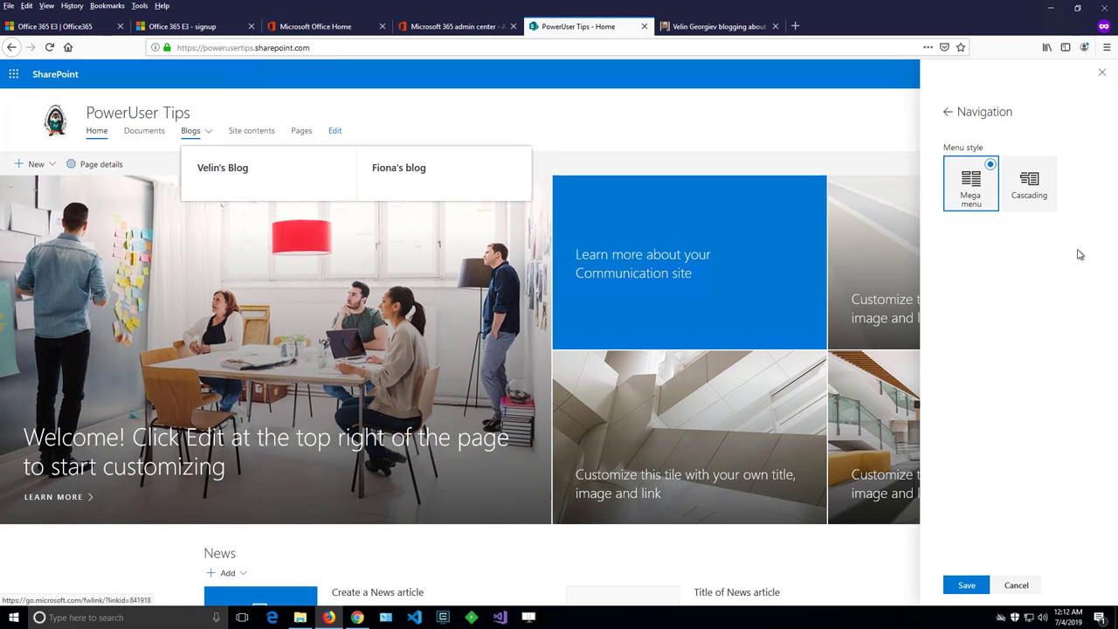
pyautogui.click(1033, 197)
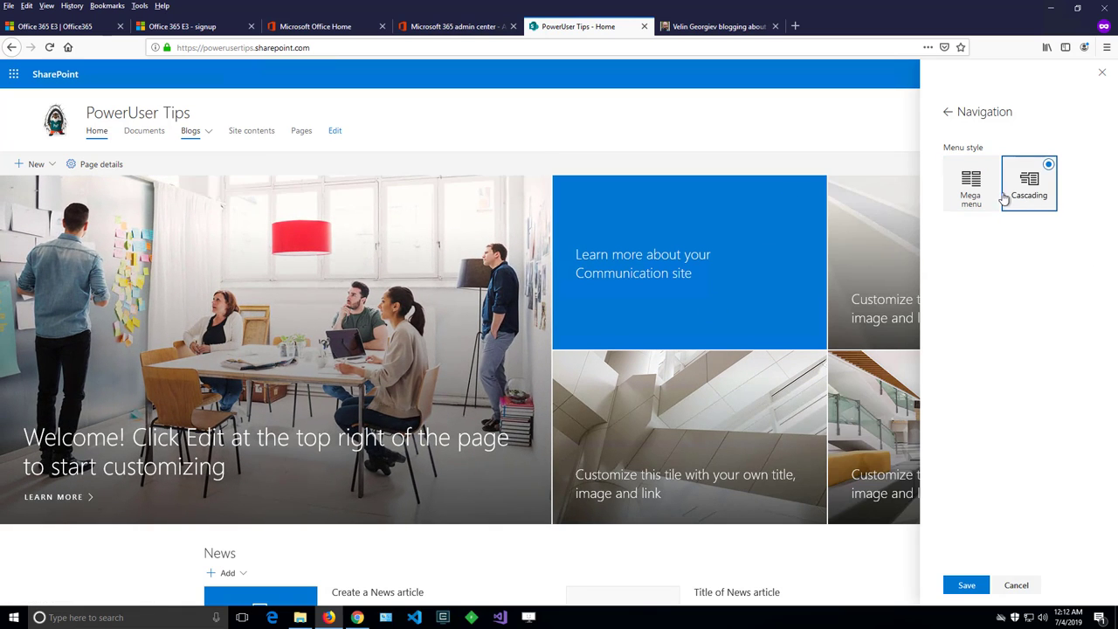
pyautogui.moveTo(209, 135)
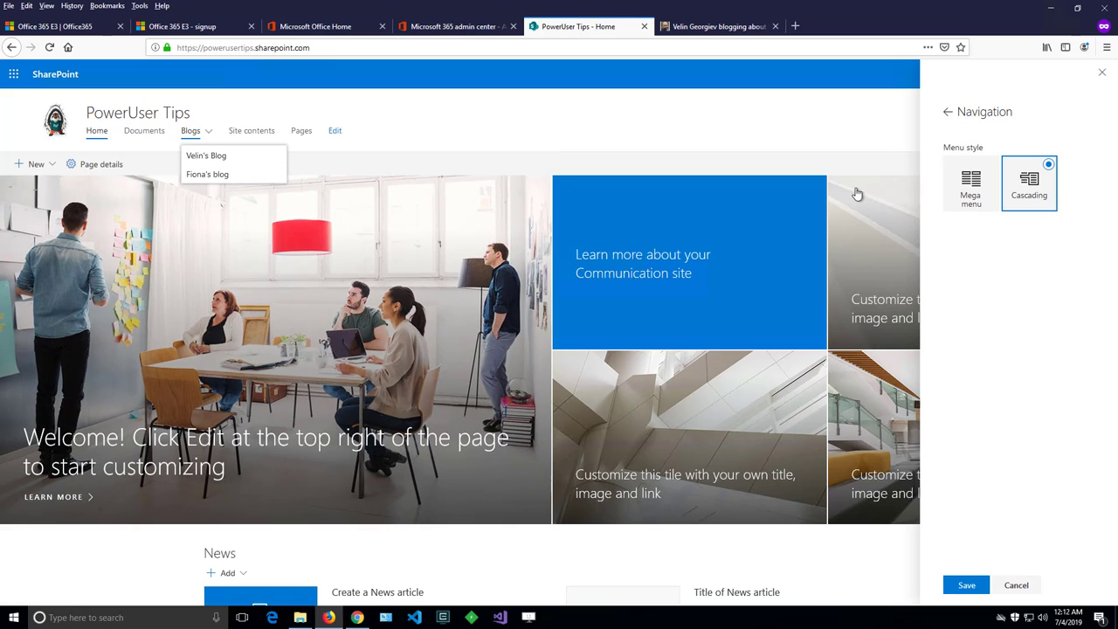
pyautogui.click(987, 173)
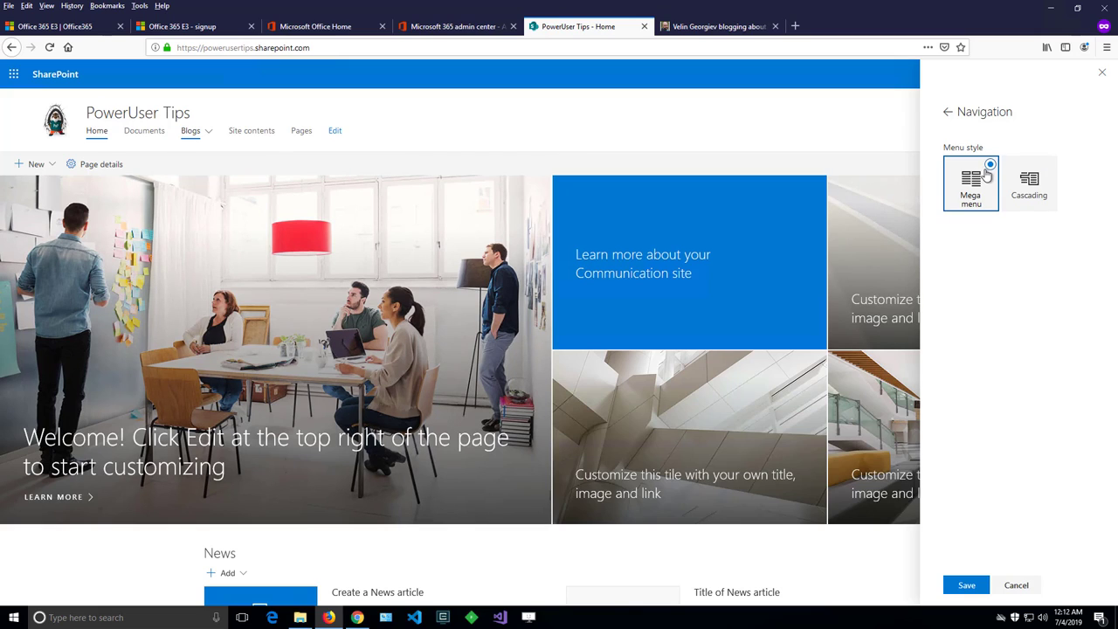